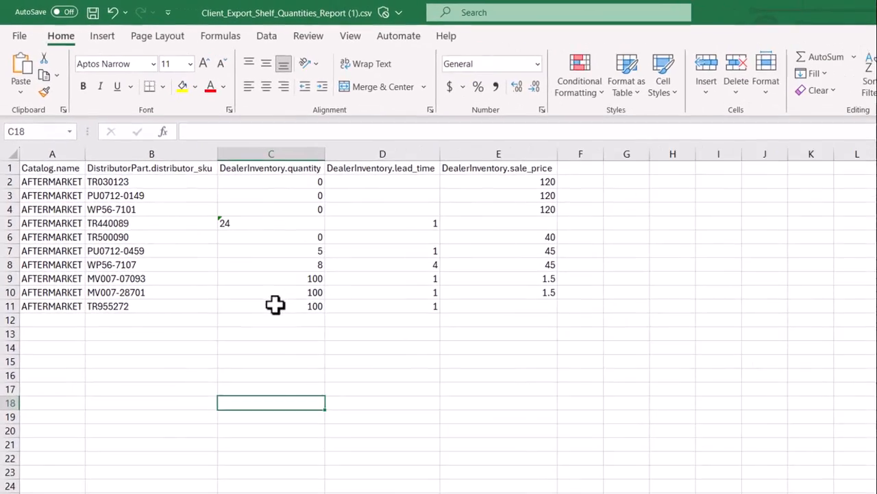
Step: Check the quantity cell of SKU TR440089 for stray characters and save the shelf quantities CSV file
left_click(214, 220)
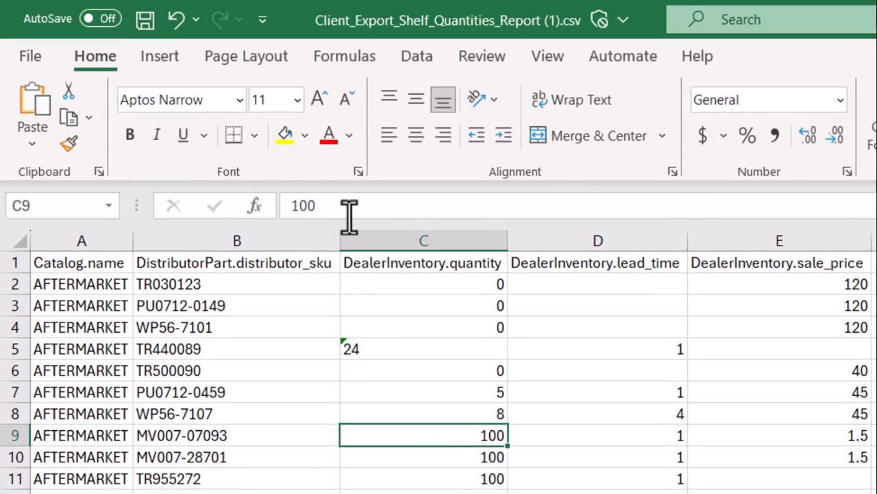
left_click(178, 104)
left_click(367, 343)
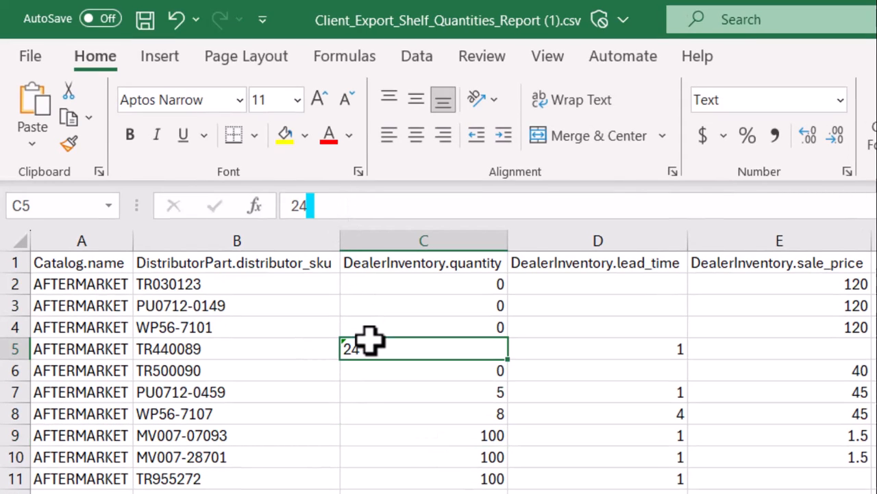
left_click(354, 204)
left_click(29, 56)
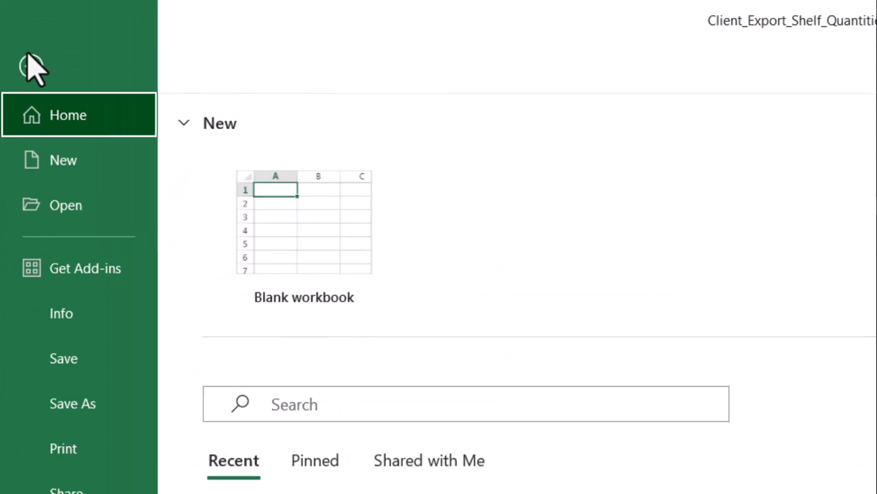
left_click(110, 363)
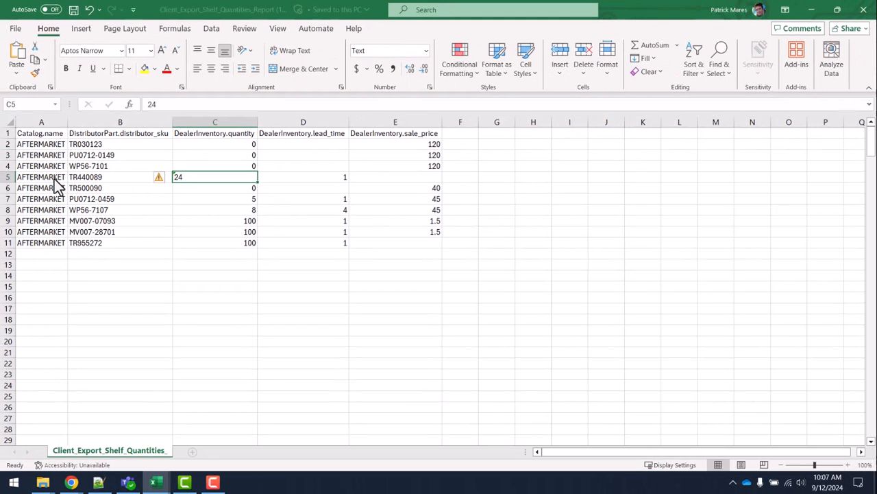
Step: Switch to Chrome and open the File Center in the Ecommerce section of Dealer Spike
key("ctrl+a")
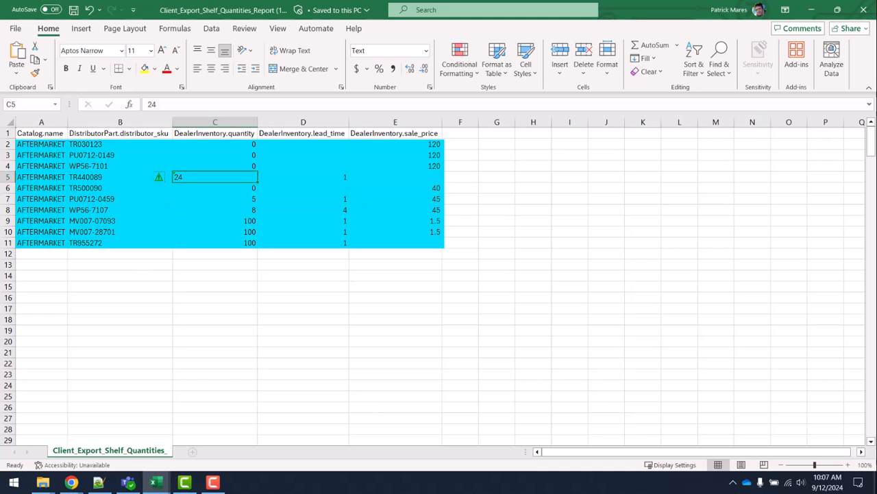
key("alt+Tab")
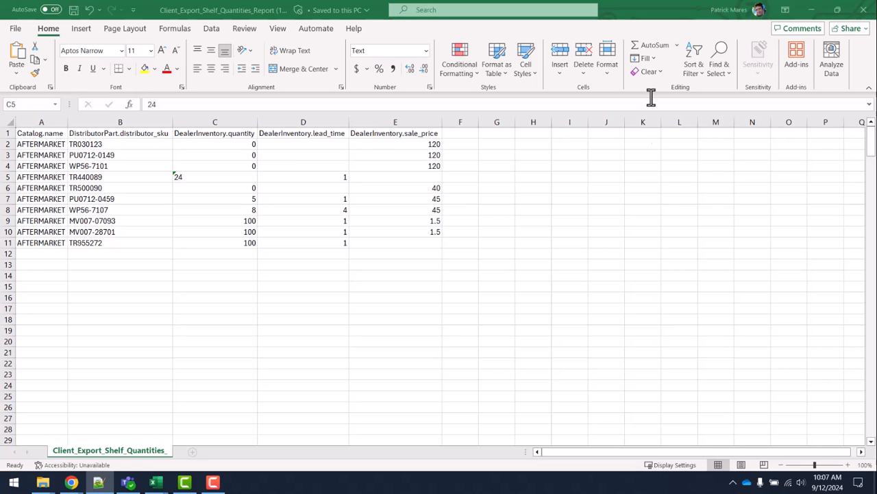
key("alt+Tab")
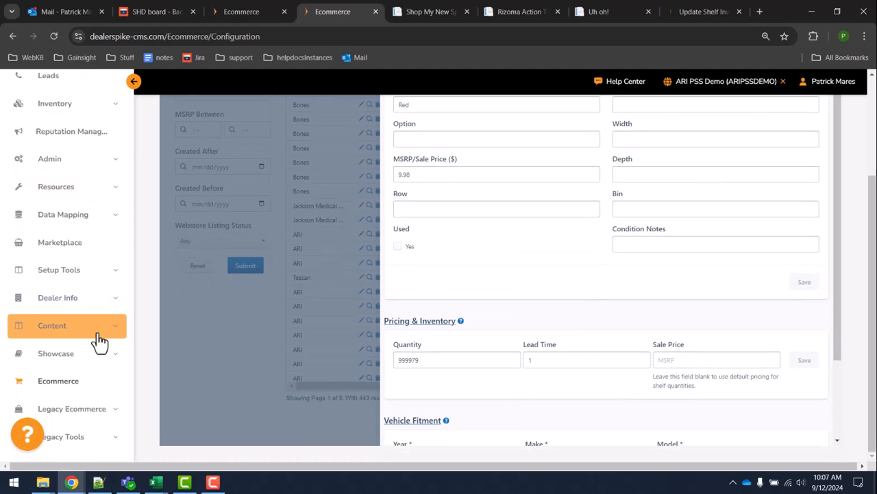
left_click(80, 388)
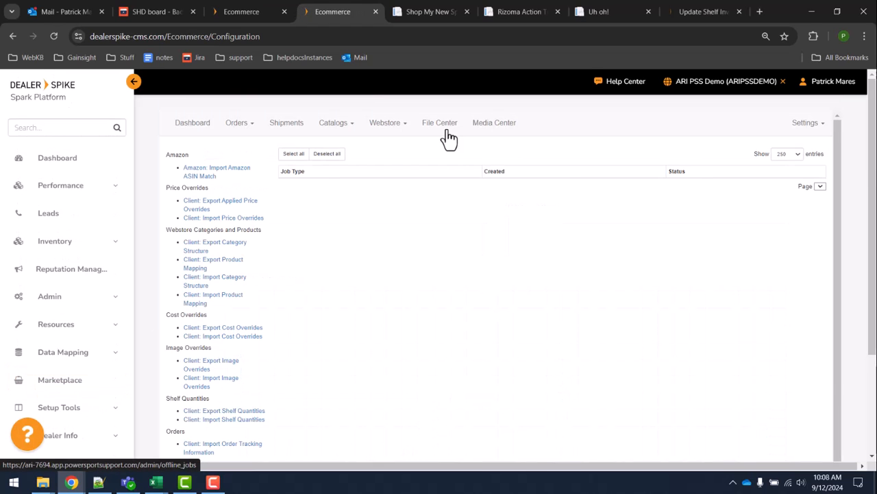
Step: Find "shelf" on the page and open the Client: Import Shelf Quantities job form
key("ctrl+f")
type("shelf")
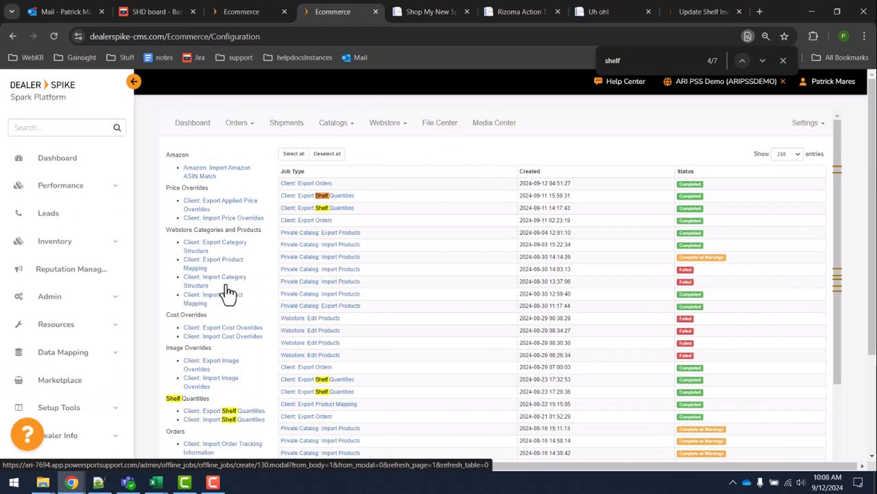
scroll(230, 302, "down", 3)
left_click(231, 319)
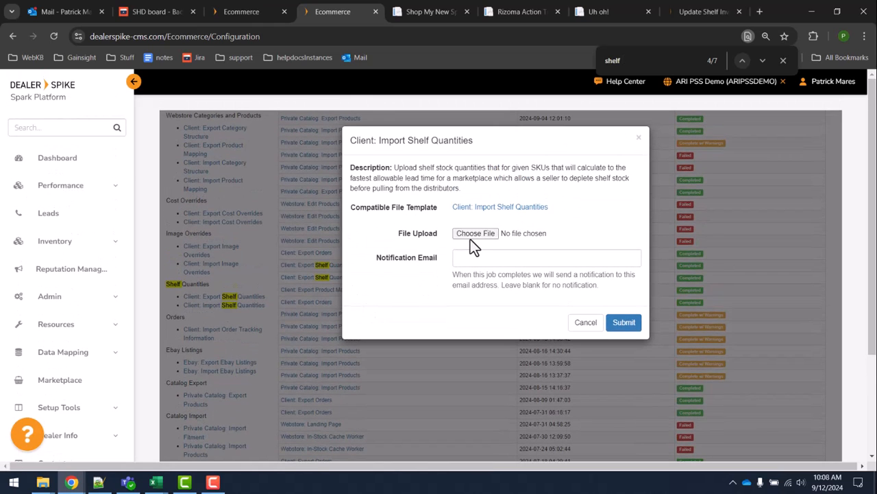
Step: Attach Client_Export_Shelf_Quantities_Report (1).csv, fill in the notification email, submit the import job, and close the confirmation
left_click(473, 234)
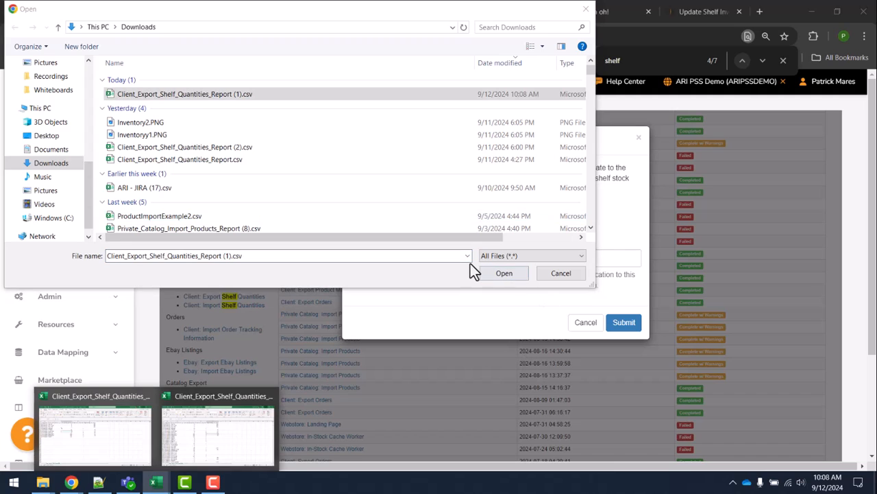
left_click(488, 273)
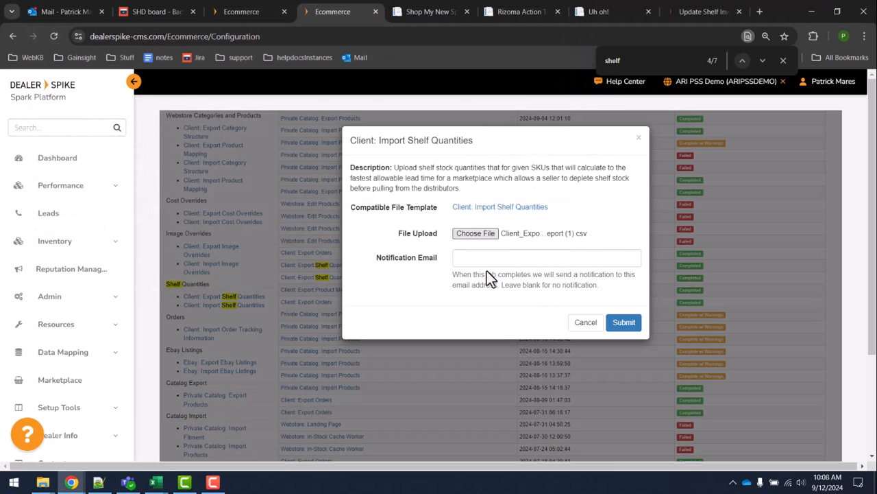
left_click(479, 260)
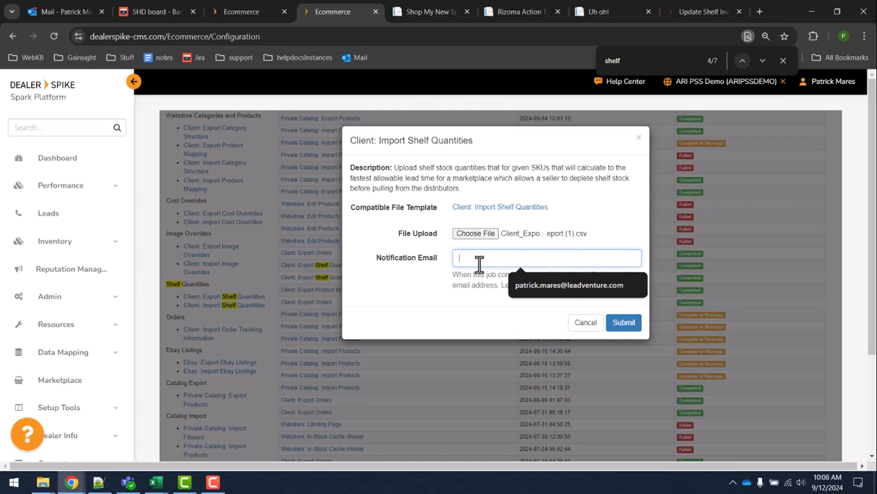
left_click(569, 284)
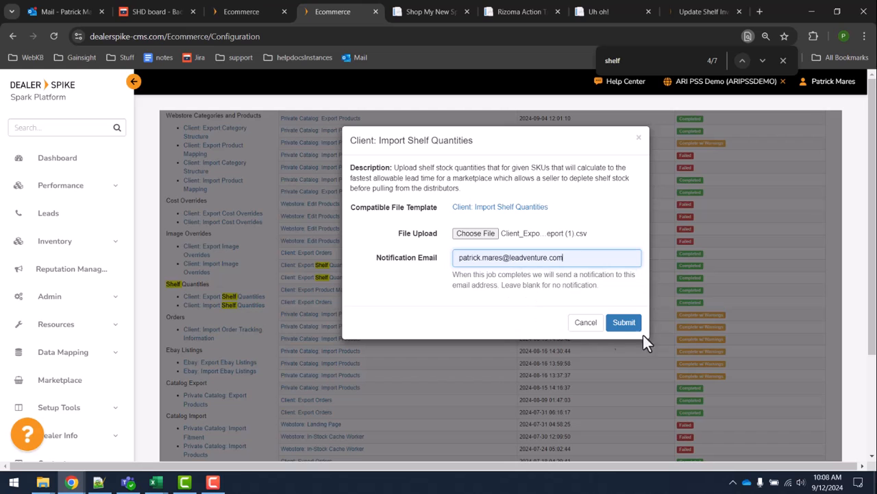
left_click(621, 324)
scroll(513, 332, "up", 1)
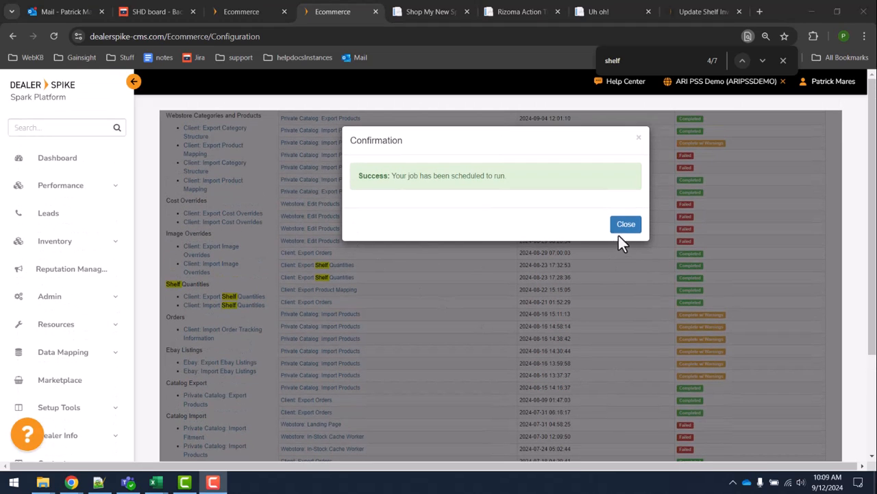
left_click(624, 227)
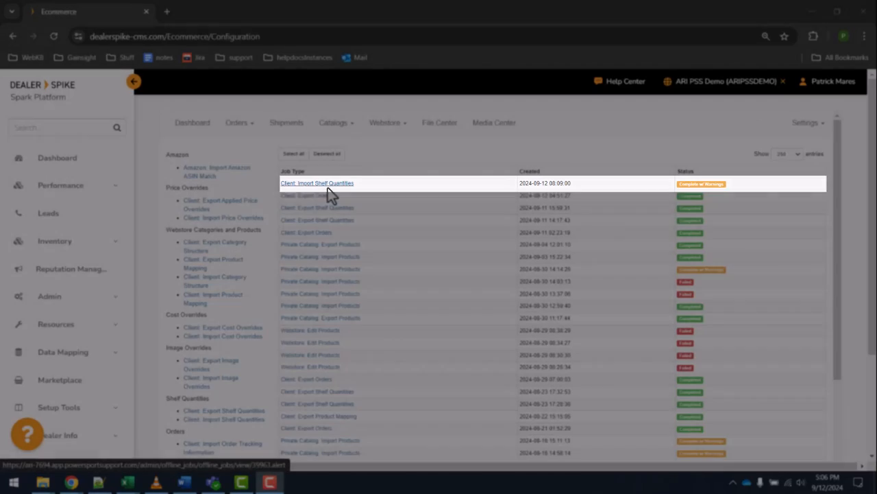
Step: Download the processing report of the newest Client: Import Shelf Quantities job and open it in Excel
left_click(329, 186)
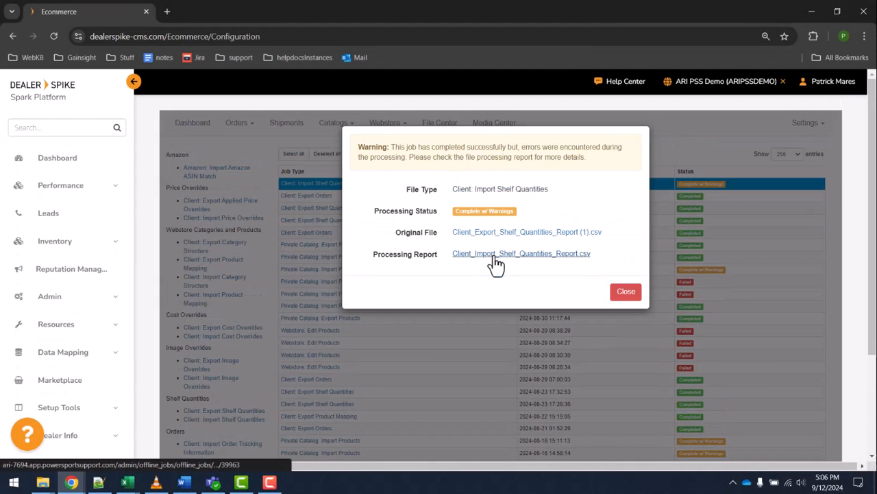
left_click(495, 255)
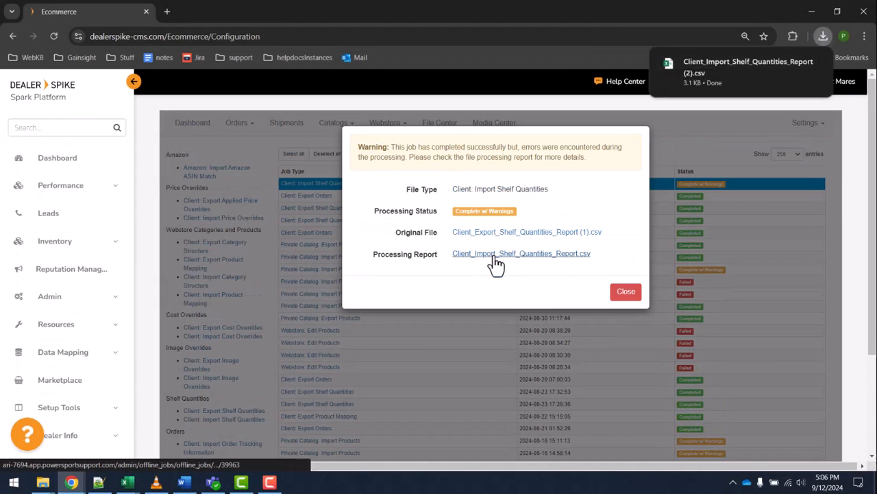
left_click(707, 66)
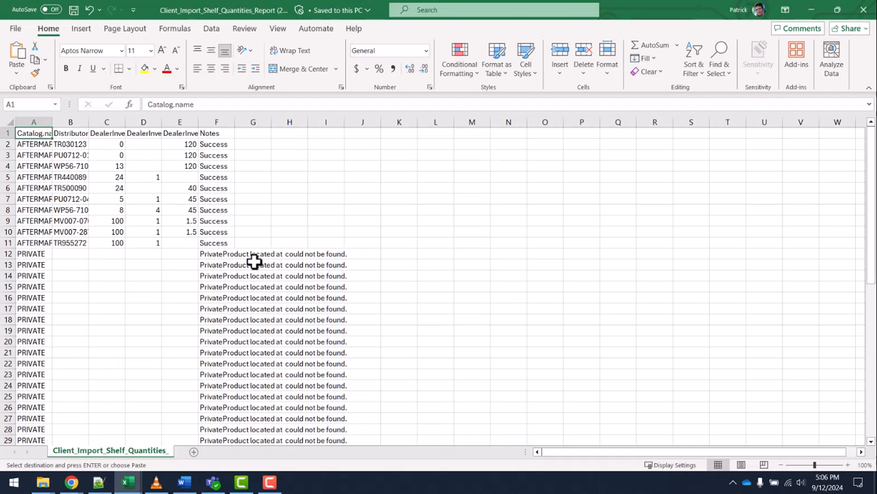
Step: Review the Notes column of the import report for the AFTERMARKET rows and the PRIVATE rows
left_click(213, 241)
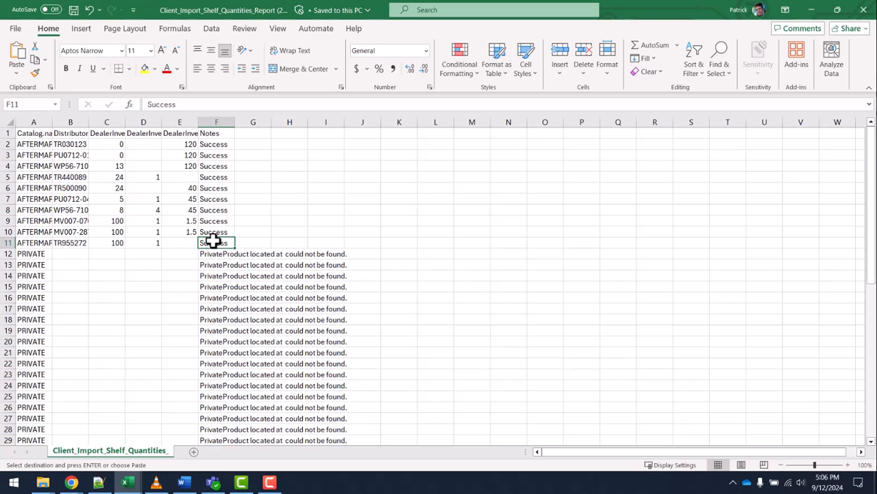
left_click(214, 146)
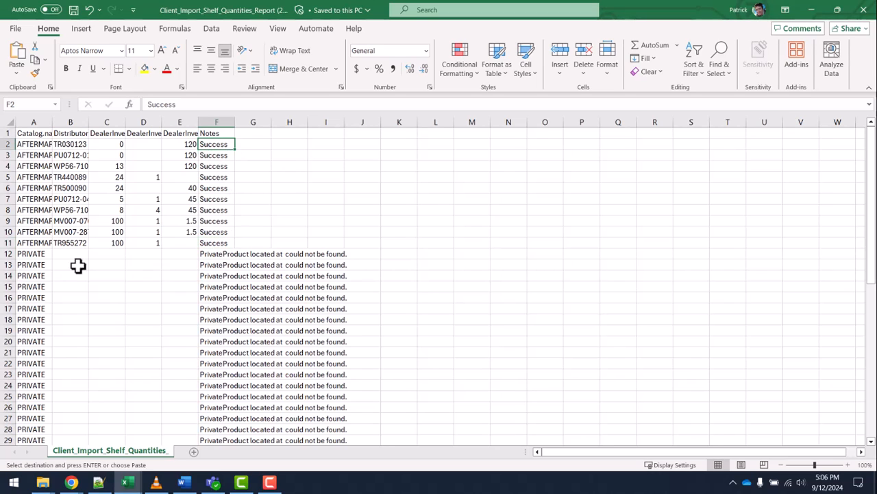
left_click_drag(23, 255, 346, 376)
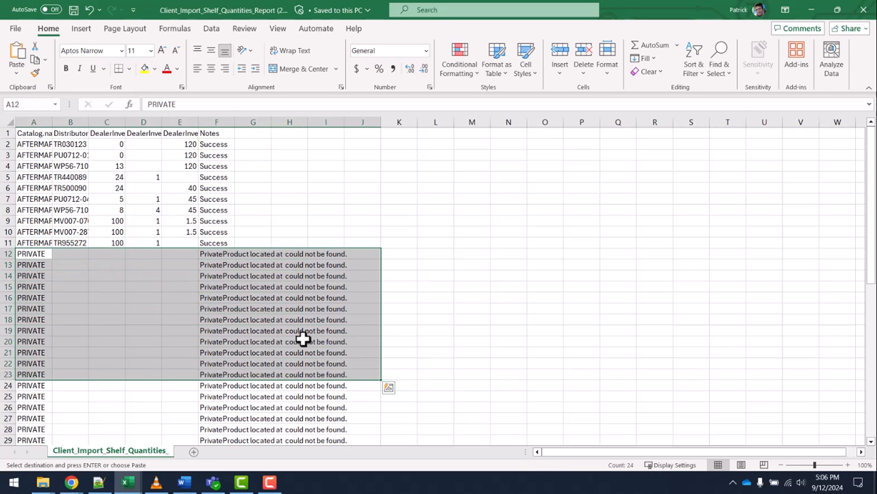
scroll(303, 338, "down", 9)
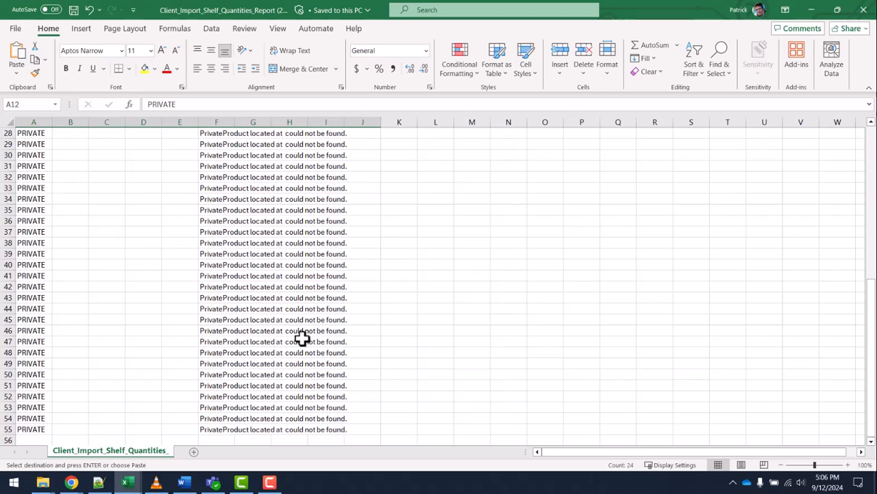
scroll(304, 339, "up", 9)
left_click(212, 293)
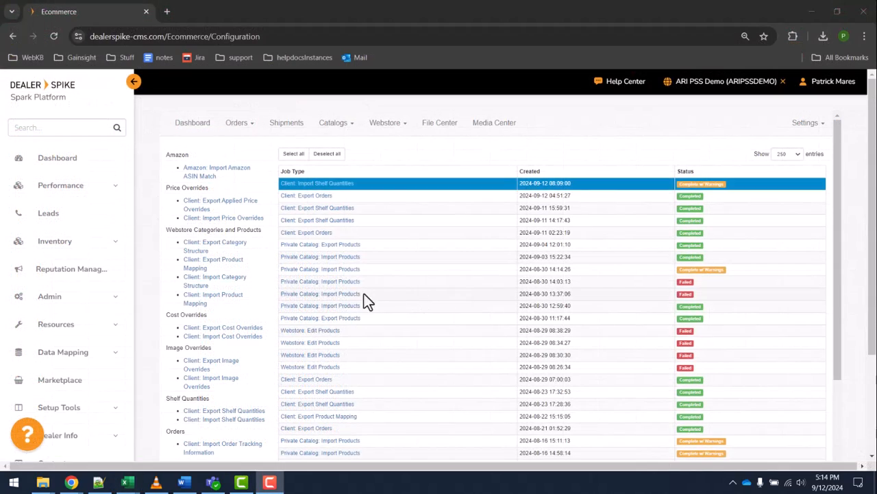
left_click(339, 282)
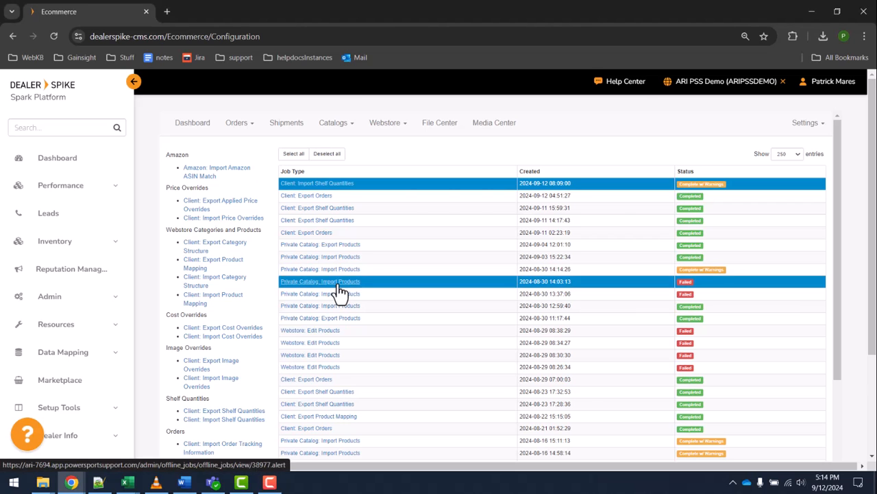
left_click(338, 285)
scroll(485, 305, "up", 1)
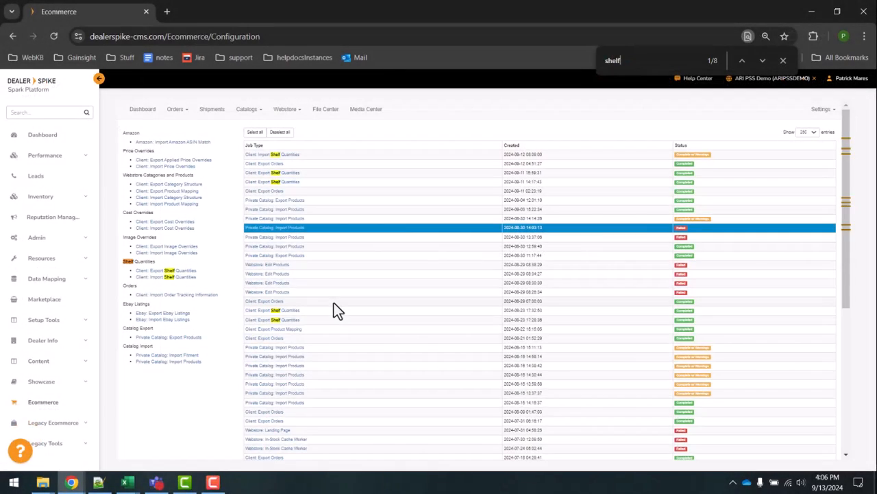
Step: Download the compatible file template from the Client: Import Shelf Quantities form and open it in Excel
left_click(183, 276)
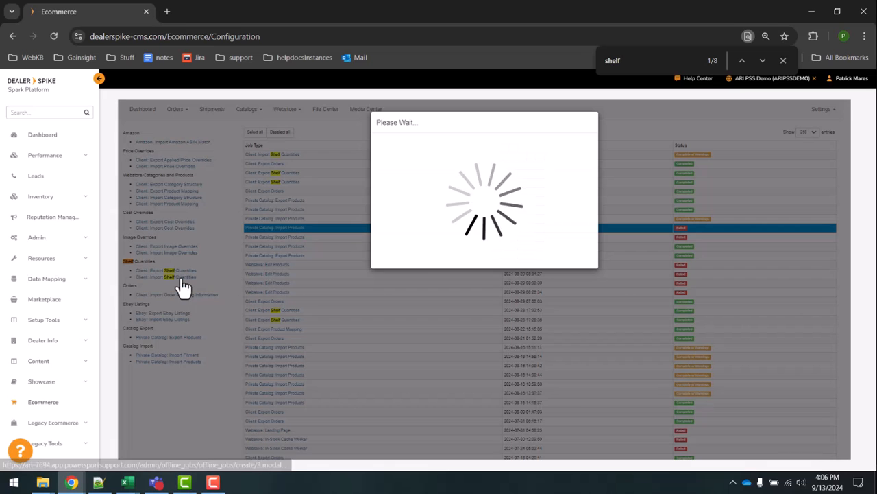
left_click(511, 175)
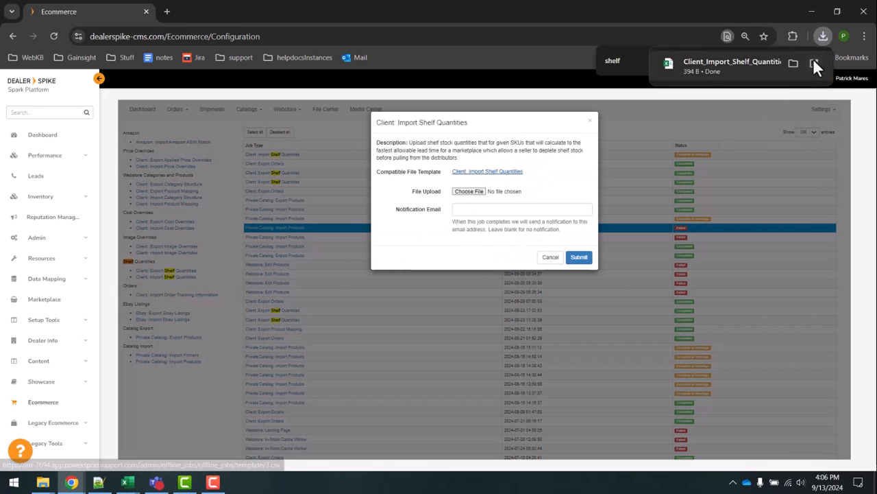
left_click(753, 72)
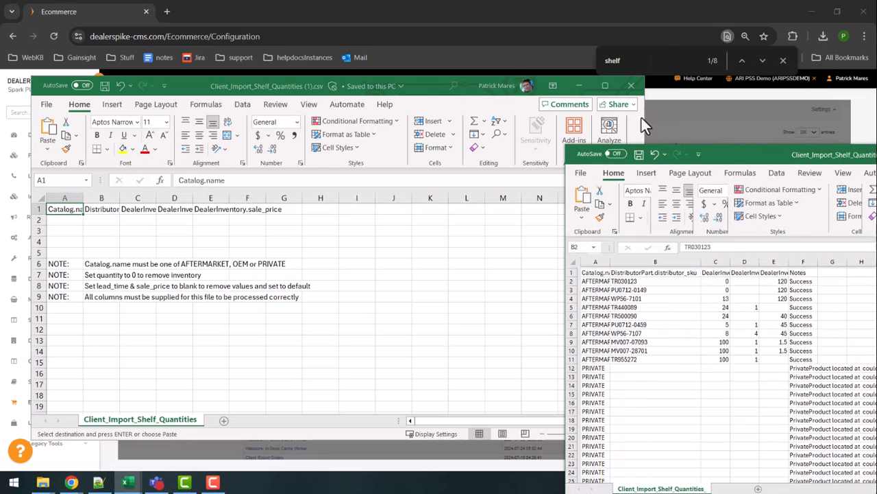
Step: Copy the AFTERMARKET data in A2:E11 of the report into the template, starting at cell A2
left_click_drag(644, 326, 406, 230)
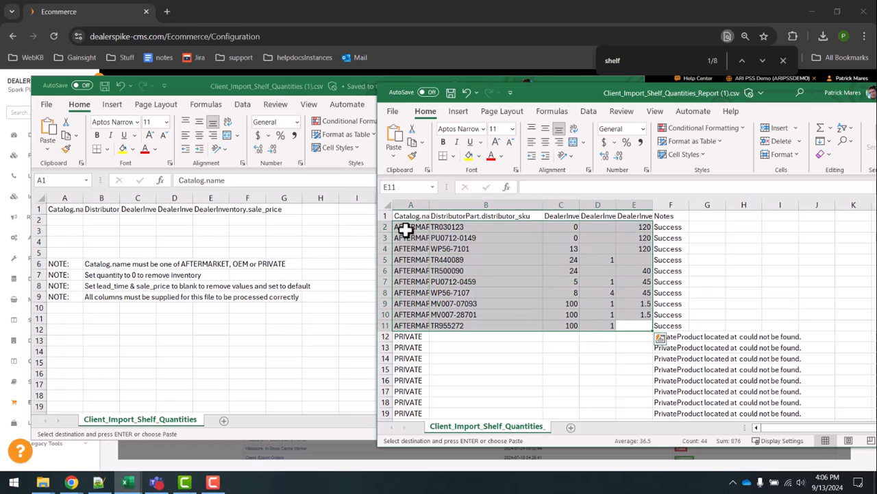
left_click(56, 223)
left_click(57, 219)
key("ctrl+v")
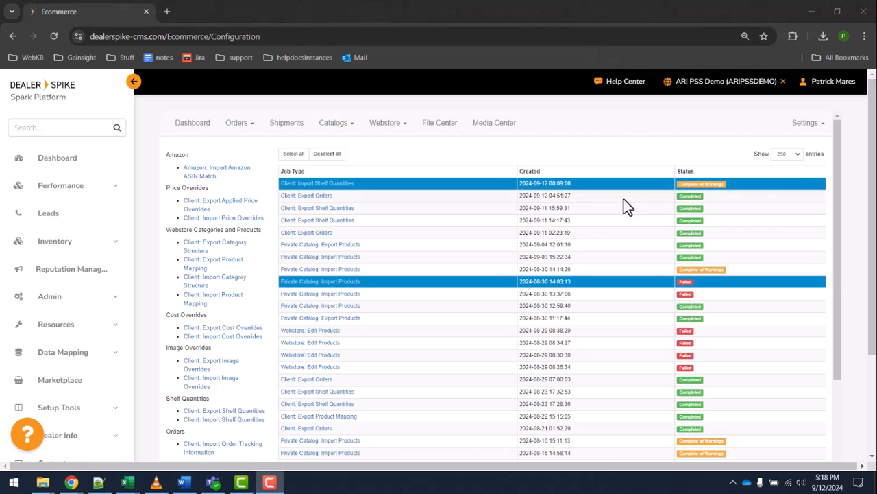
Step: Search the Aftermarket catalog in Dealer Spike for distributor SKU TR500090
left_click(343, 130)
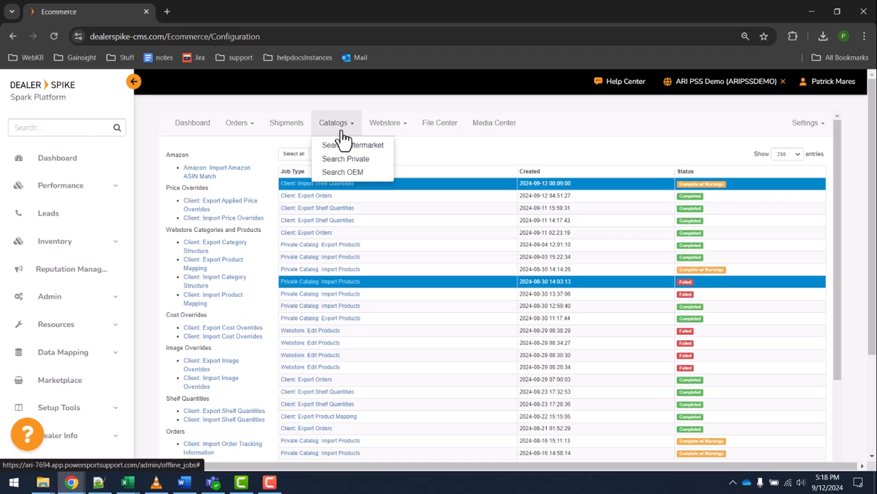
left_click(343, 147)
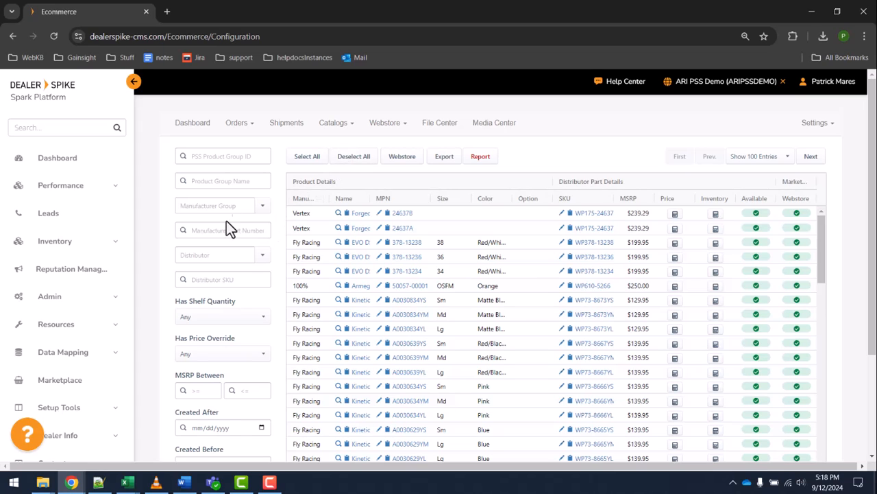
left_click(223, 181)
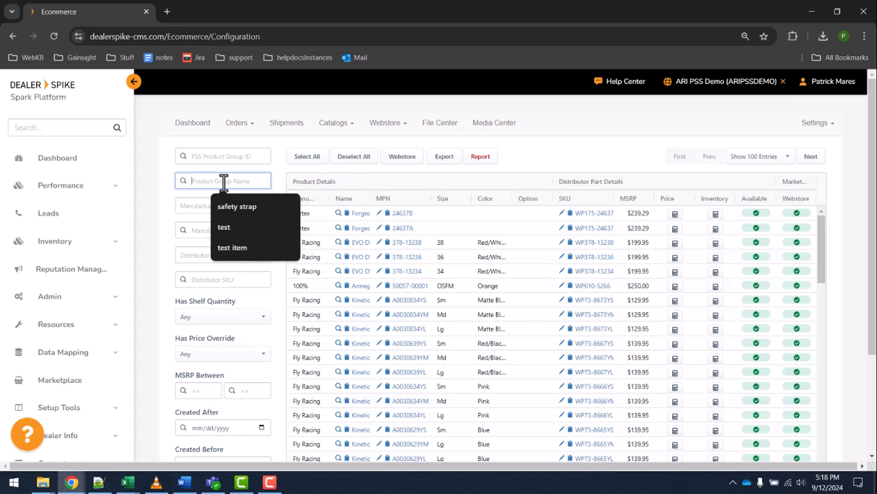
left_click(212, 279)
type("TR500090")
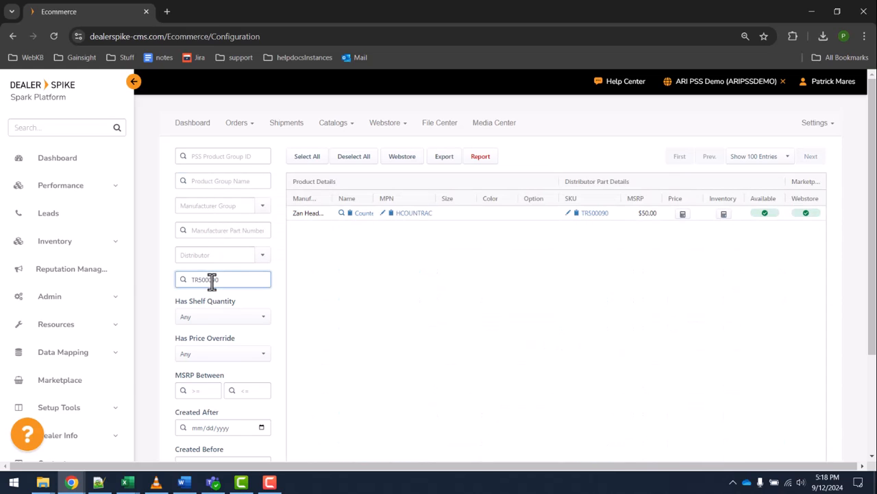
Step: Open the product's Override Management Center page and check its Shelf Quantities section
left_click(383, 214)
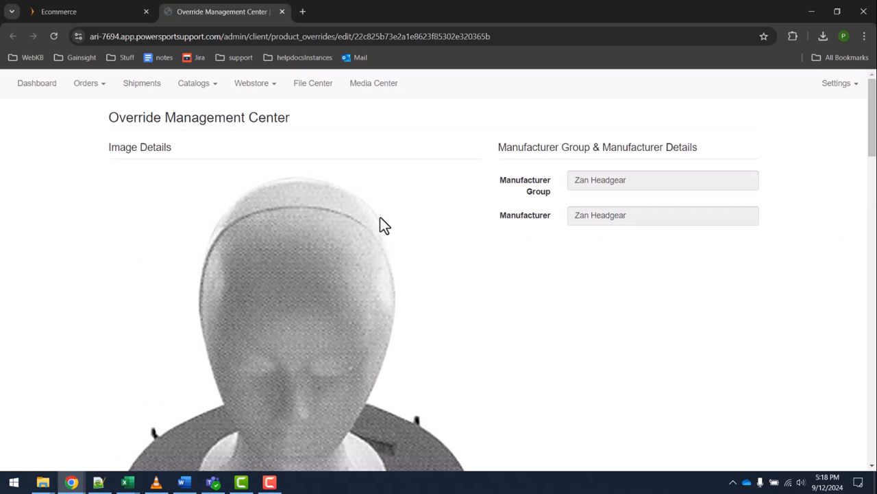
scroll(401, 269, "down", 10)
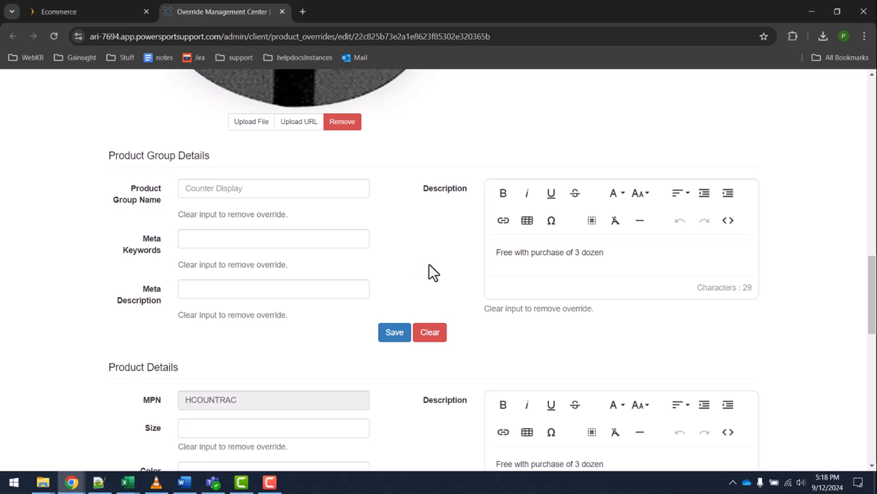
scroll(112, 275, "down", 8)
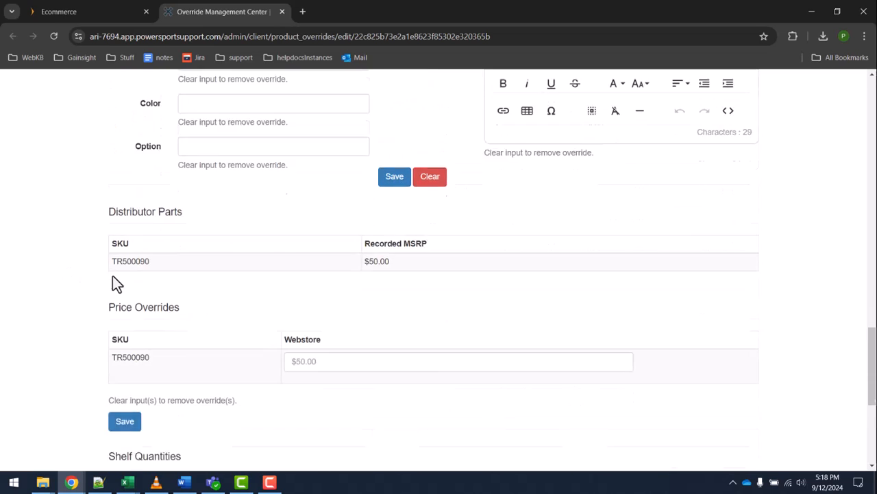
scroll(96, 295, "down", 1)
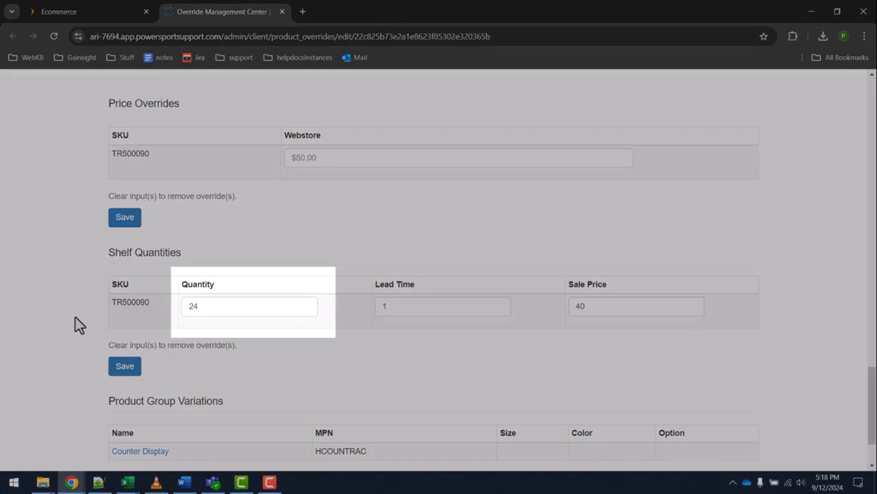